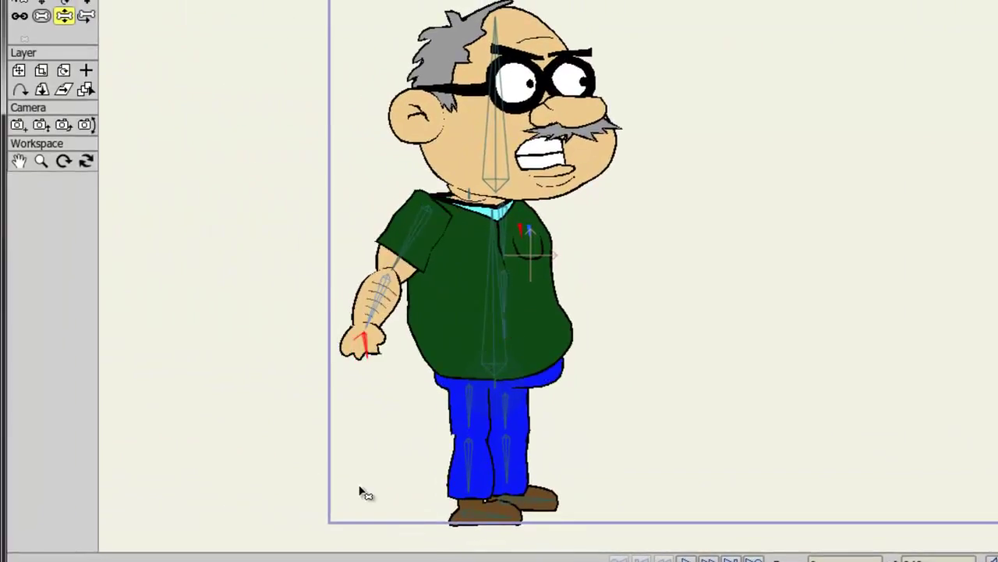
# - Drag the spine bone to bend the old man's upper body and test the rig
pyautogui.moveTo(495, 259)
pyautogui.mouseDown()
pyautogui.moveTo(517, 261)
pyautogui.moveTo(486, 258)
pyautogui.mouseUp()
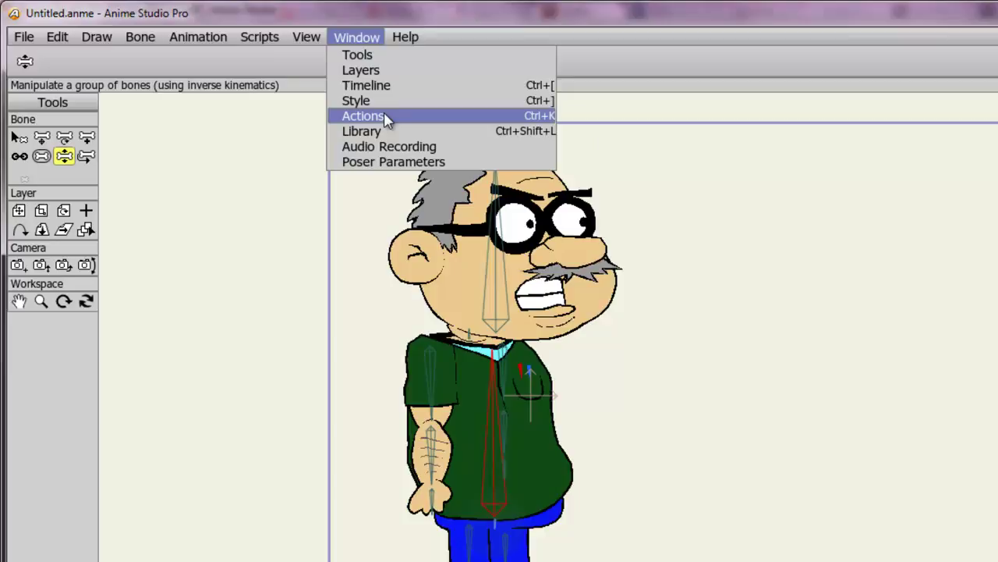
# - Open the Actions window, which lists only the Mainline action
pyautogui.click(385, 116)
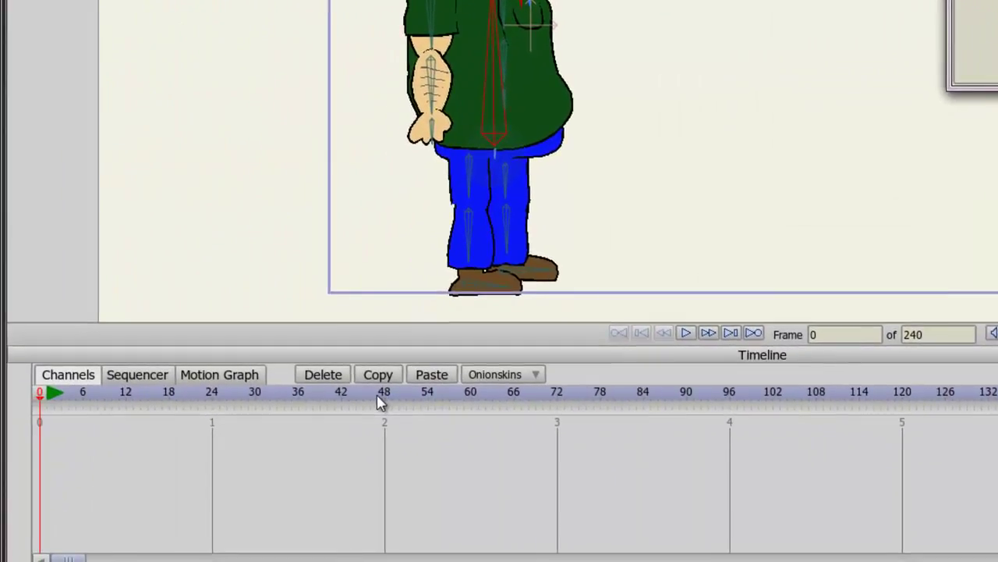
# - Scrub the timeline back to frame 0 and add an action named 'Move Legs'
pyautogui.click(458, 401)
pyautogui.moveTo(460, 409); pyautogui.dragTo(34, 400)
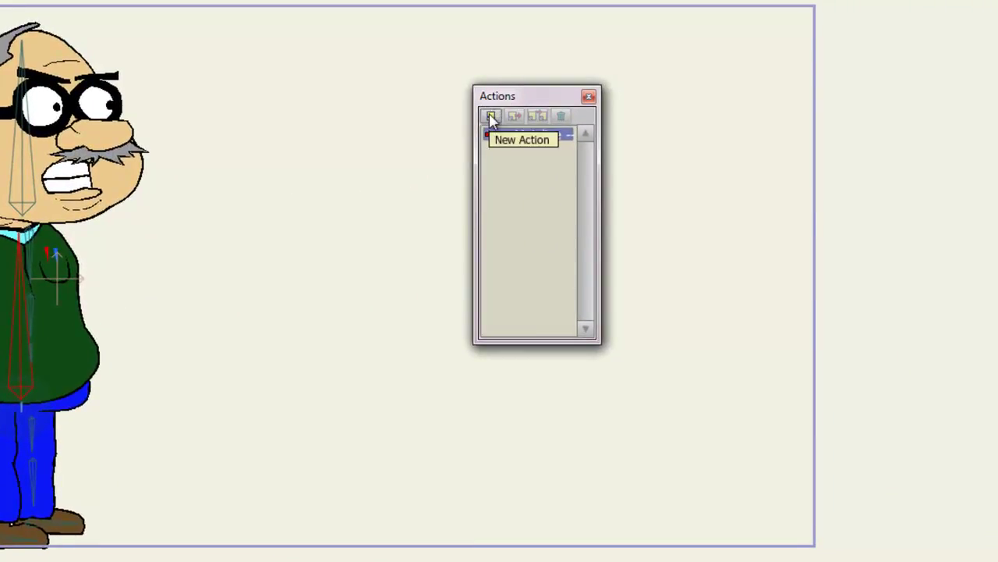
pyautogui.click(491, 116)
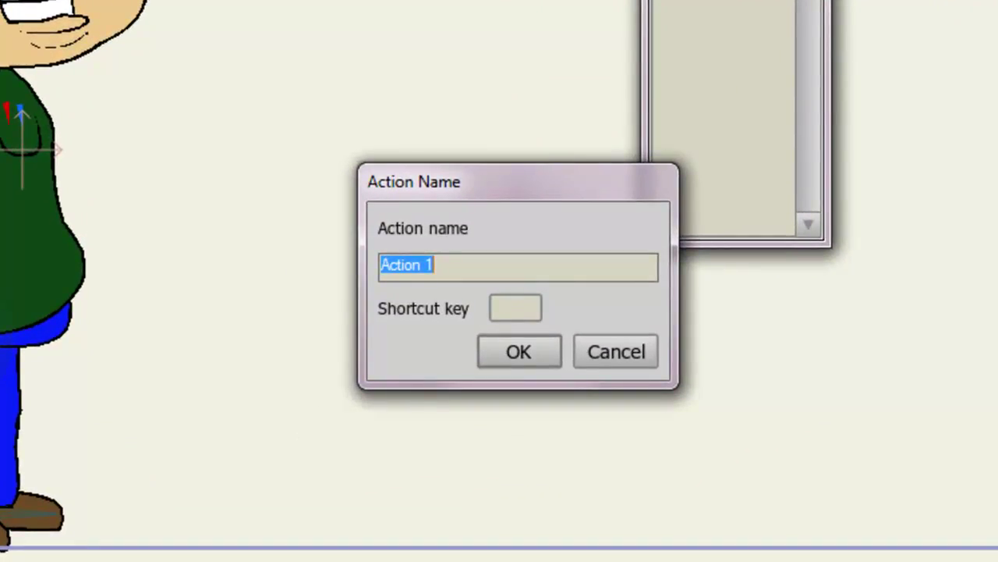
pyautogui.write('Move Legs')
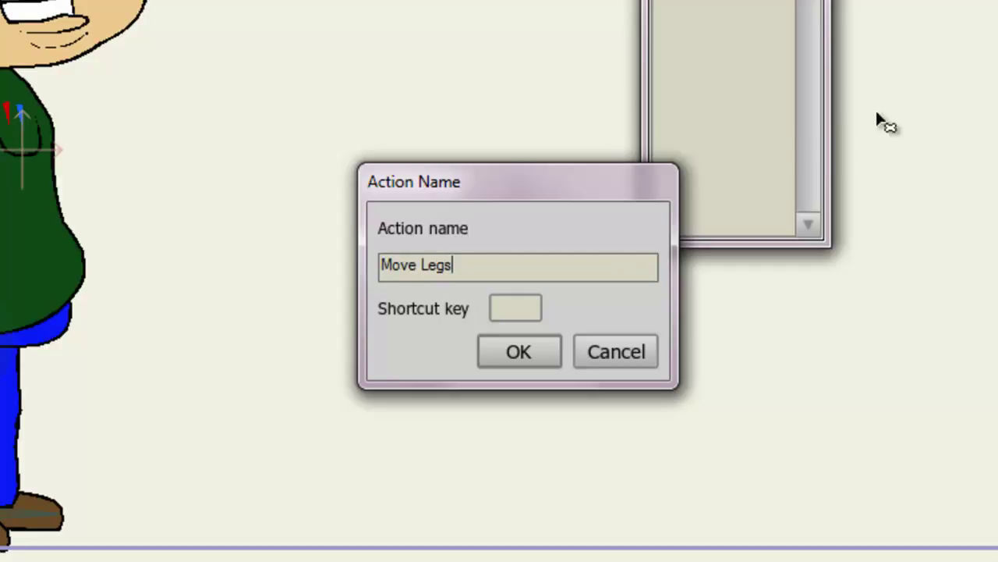
pyautogui.click(518, 357)
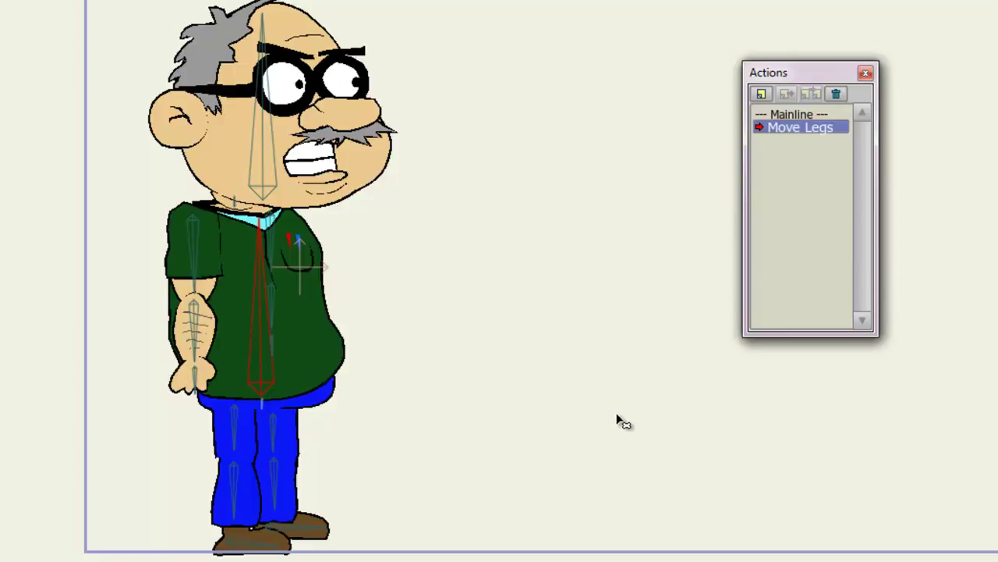
# - Select Mainline, then double-click Move Legs to edit it on its own empty timeline
pyautogui.click(802, 113)
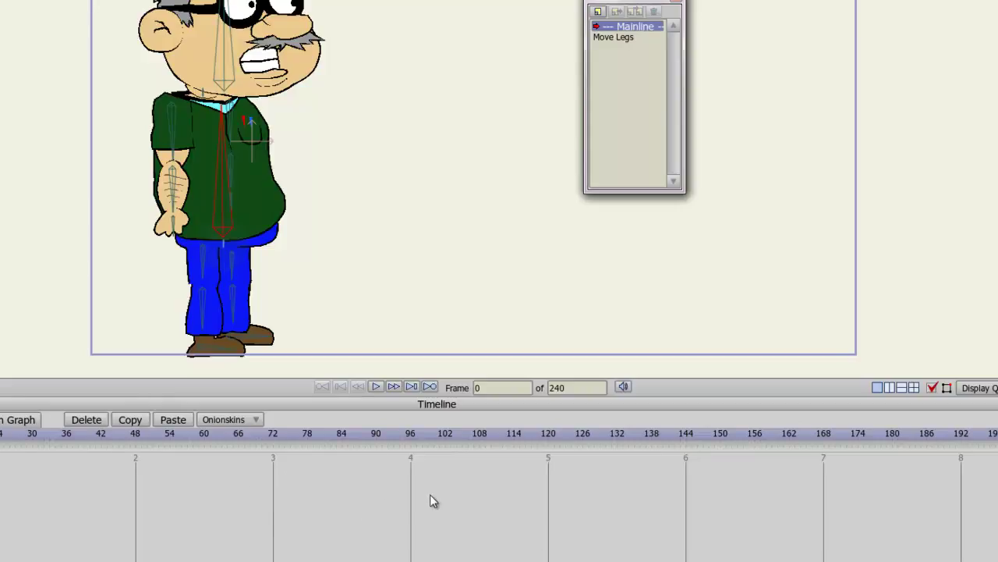
pyautogui.doubleClick(625, 37)
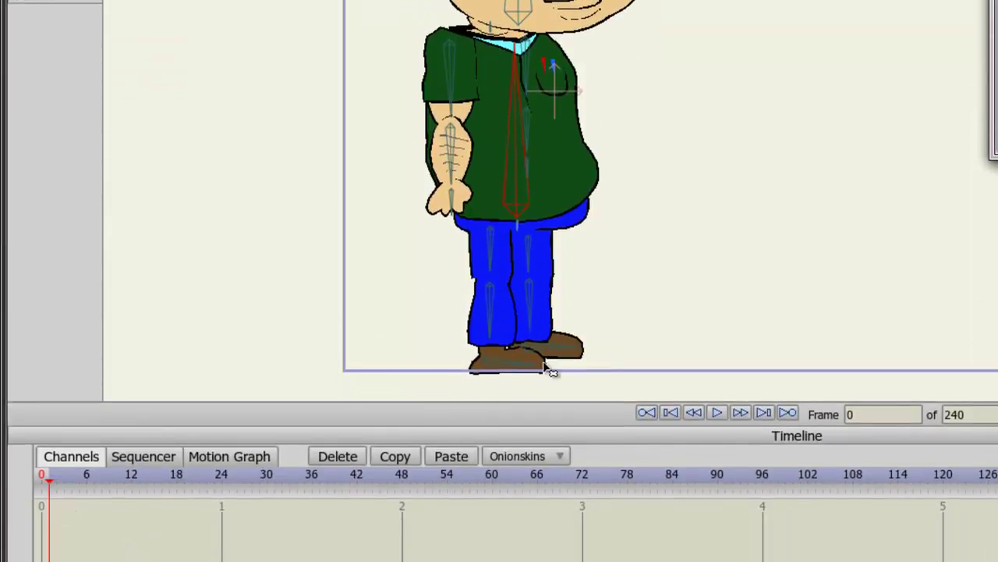
# - Pose the legs in a stride at frame 0 and the opposite stride at frame 12
pyautogui.moveTo(546, 371); pyautogui.dragTo(369, 351)
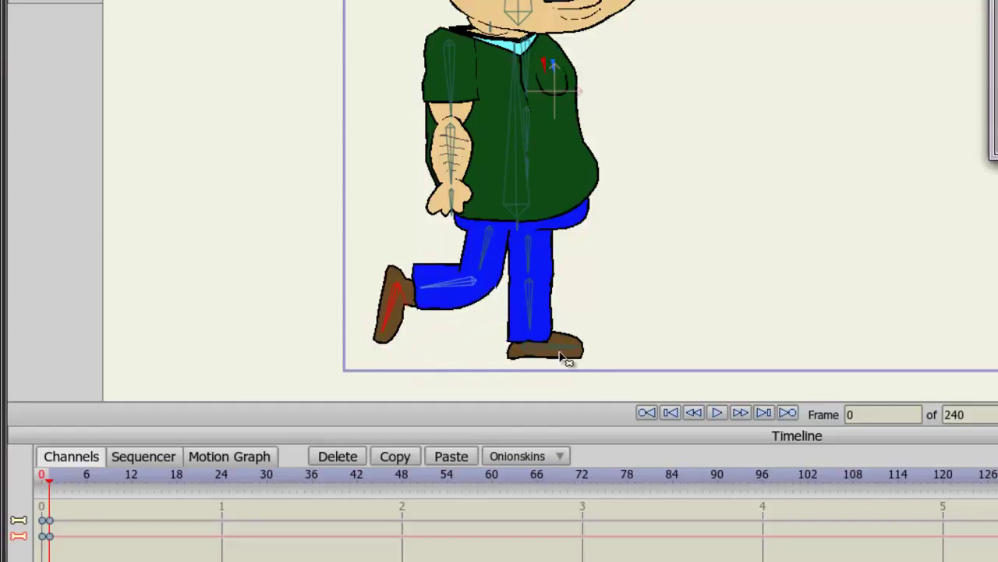
pyautogui.moveTo(568, 357); pyautogui.dragTo(693, 419)
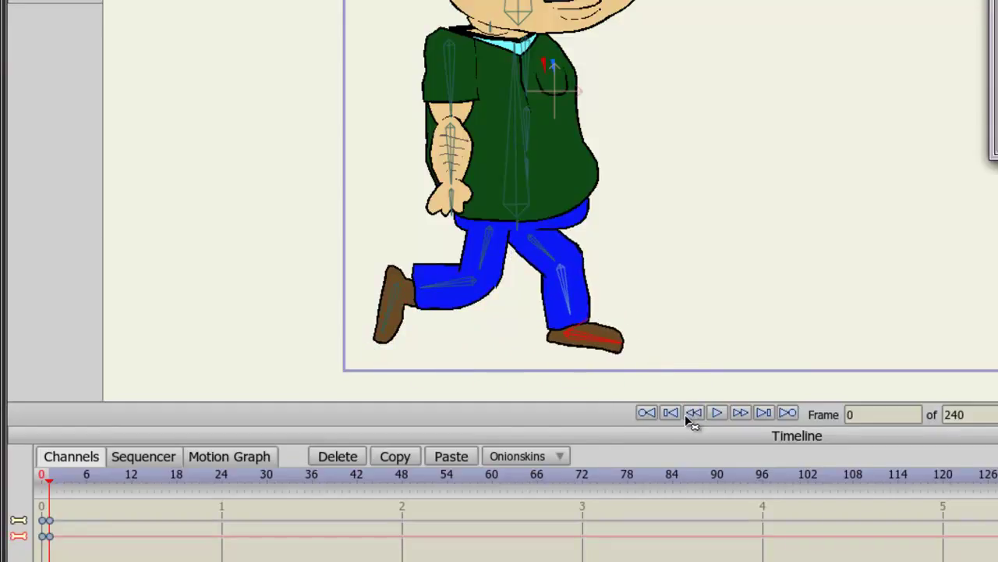
pyautogui.click(132, 484)
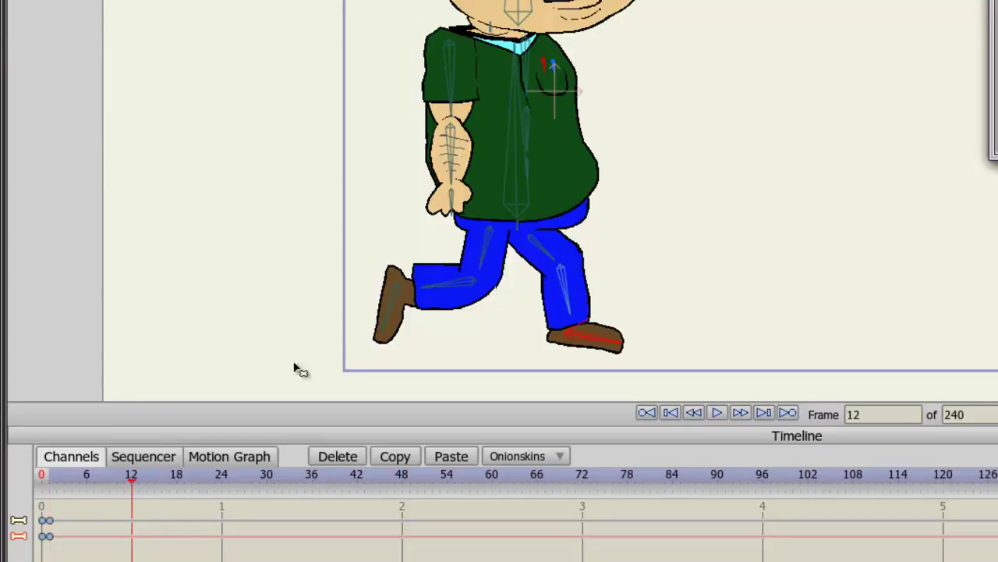
pyautogui.moveTo(401, 327); pyautogui.dragTo(680, 427)
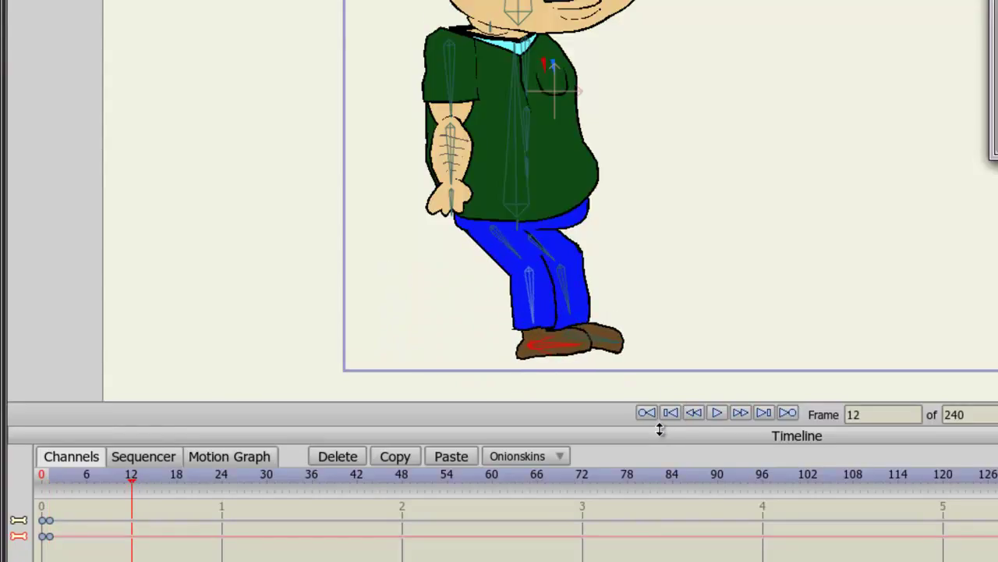
pyautogui.moveTo(619, 345); pyautogui.dragTo(383, 385)
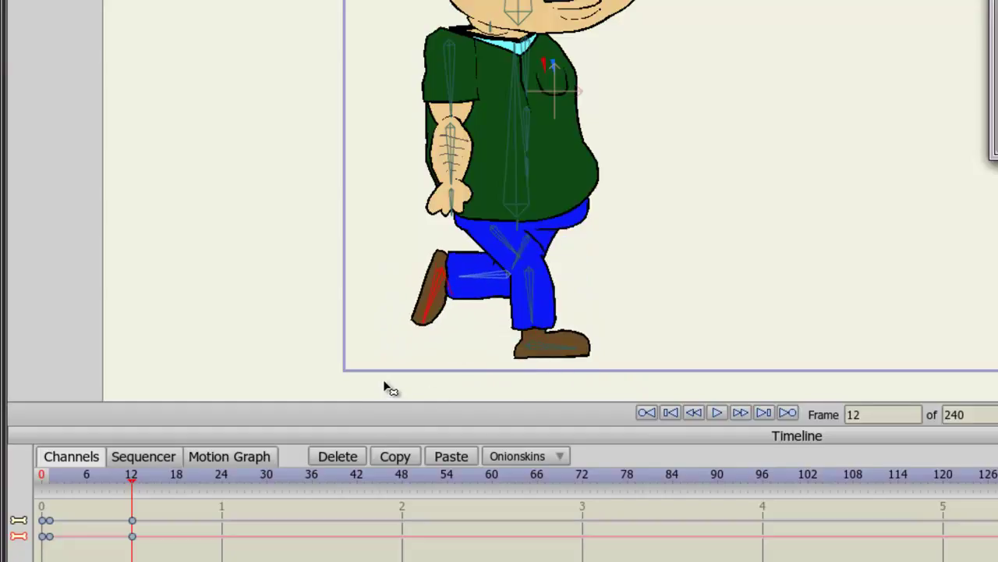
# - Swing the back leg forward at frame 24, then paste the frame 0 leg pose at frame 48
pyautogui.click(221, 479)
pyautogui.moveTo(446, 335); pyautogui.dragTo(400, 379)
pyautogui.click(311, 478)
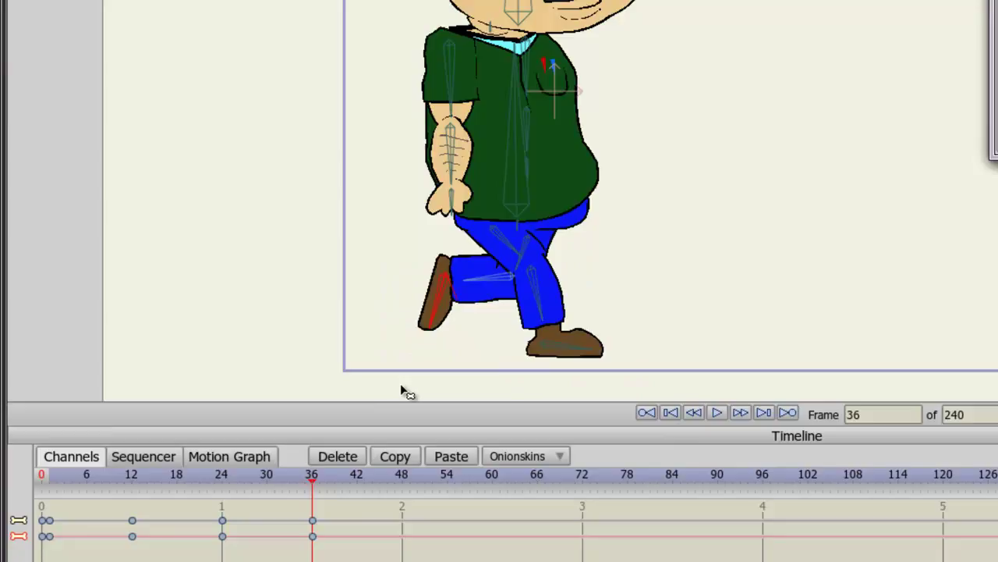
pyautogui.click(403, 480)
pyautogui.moveTo(68, 551); pyautogui.dragTo(49, 515)
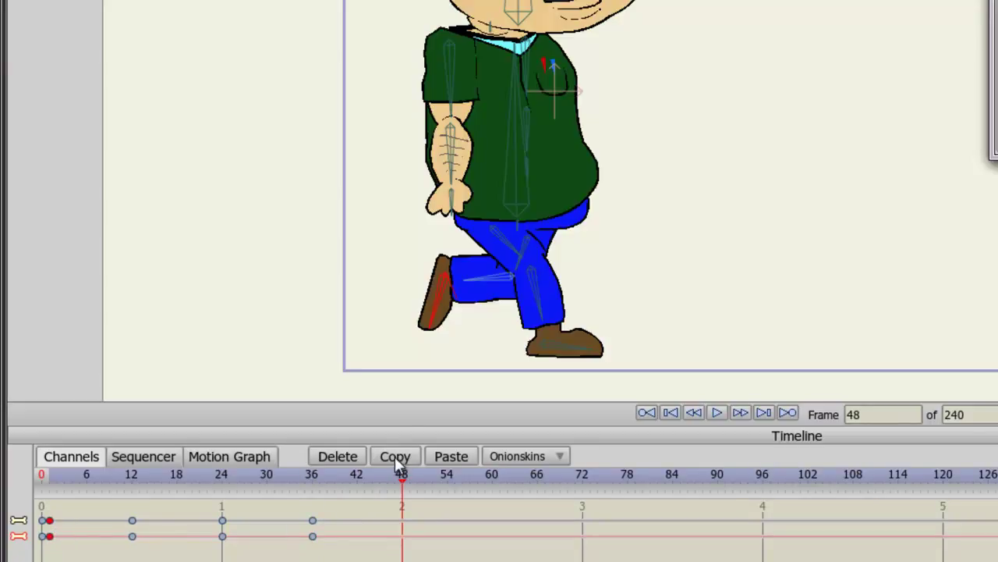
pyautogui.click(450, 456)
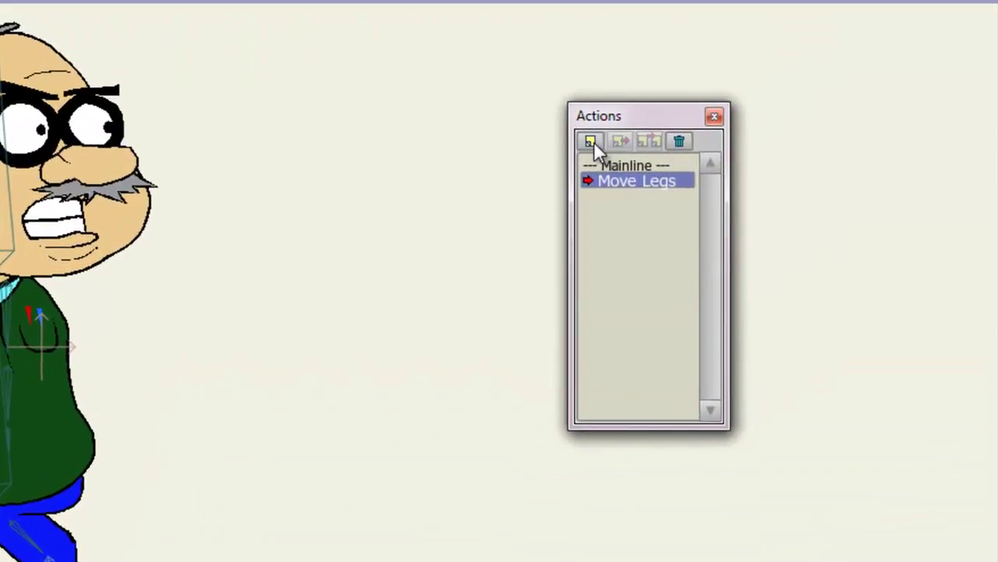
# - Add a new action named 'Arm Move' below Move Legs in the Actions list
pyautogui.click(591, 142)
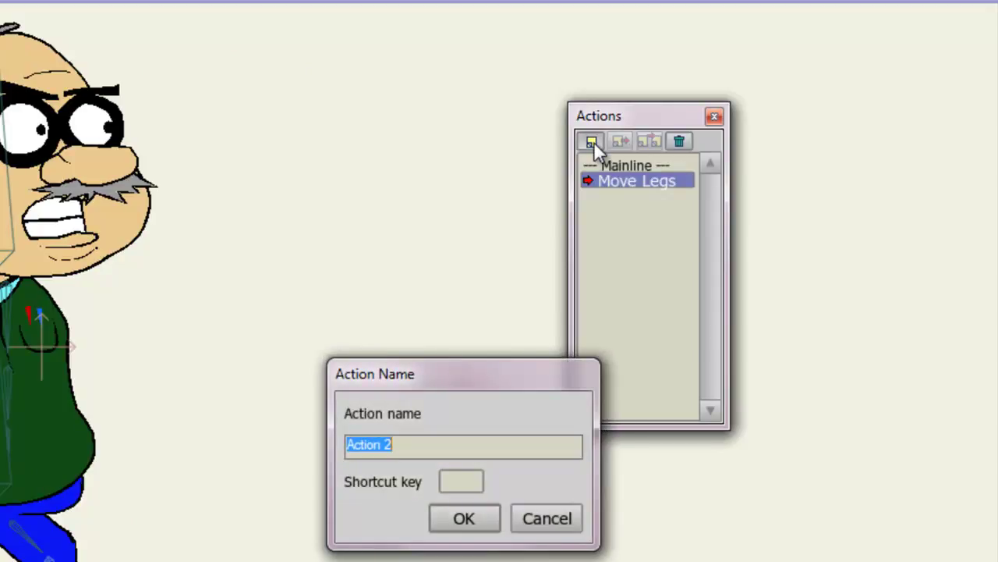
pyautogui.write('Arm Move')
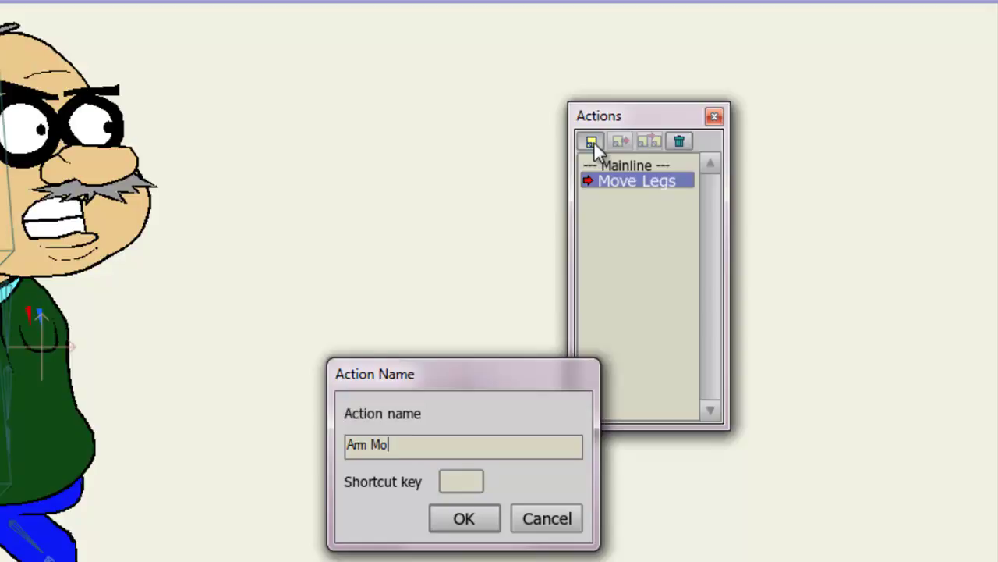
pyautogui.click(461, 521)
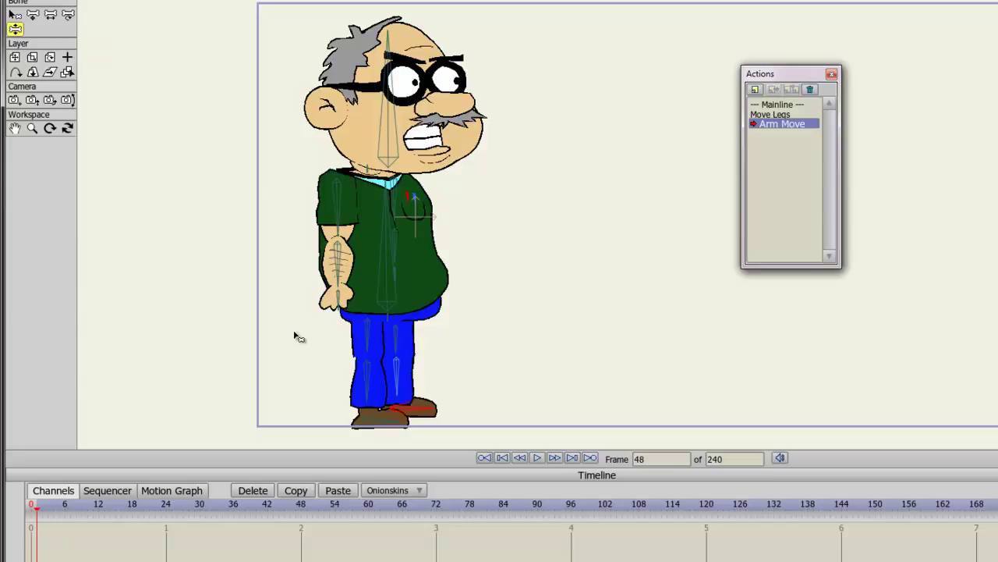
# - Key the hand bone raised to chest height at frame 24, then return to frame 0
pyautogui.click(341, 309)
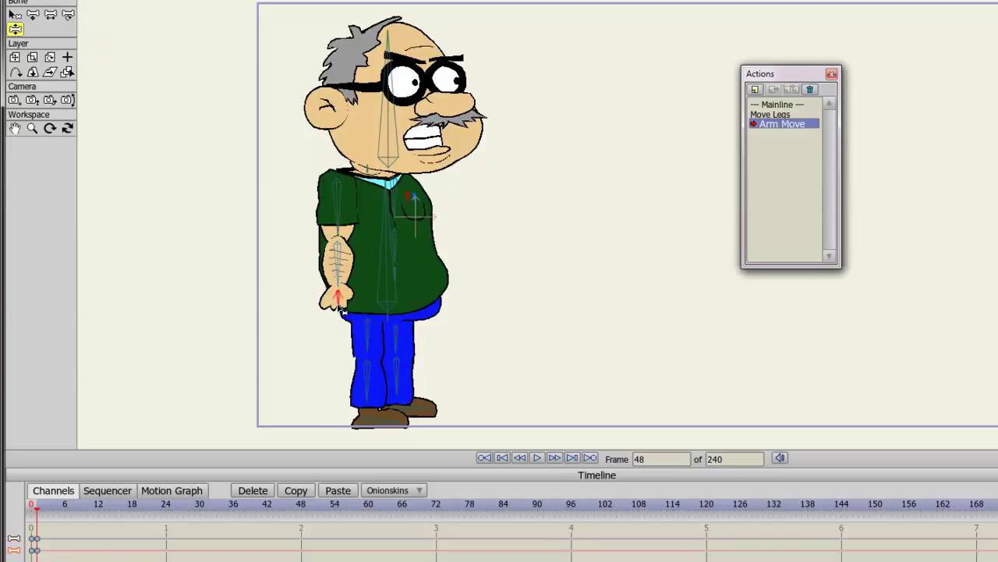
pyautogui.press('Right')
pyautogui.press('Right')
pyautogui.press('Right')
pyautogui.press('Right')
pyautogui.press('Right')
pyautogui.press('Right')
pyautogui.press('Right')
pyautogui.press('Right')
pyautogui.press('Right')
pyautogui.press('Right')
pyautogui.press('Right')
pyautogui.press('Right')
pyautogui.press('Right')
pyautogui.press('Right')
pyautogui.press('Right')
pyautogui.press('Right')
pyautogui.press('Right')
pyautogui.press('Right')
pyautogui.press('Right')
pyautogui.press('Right')
pyautogui.moveTo(341, 310); pyautogui.dragTo(515, 248)
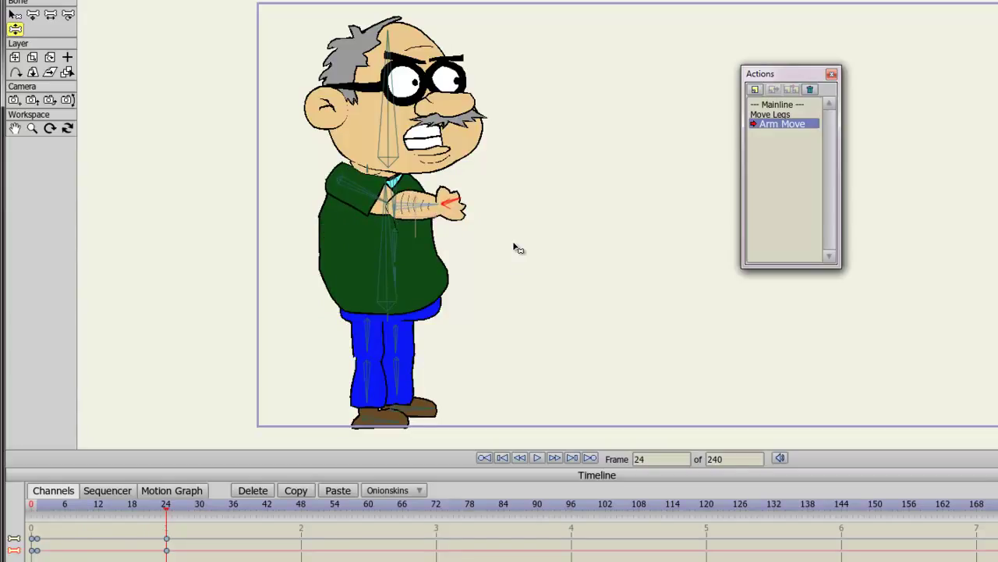
pyautogui.press('Left')
pyautogui.press('Left')
pyautogui.press('Left')
pyautogui.press('Left')
pyautogui.press('Left')
pyautogui.press('Left')
pyautogui.press('Left')
pyautogui.press('Left')
pyautogui.press('Left')
pyautogui.press('Left')
pyautogui.press('Left')
pyautogui.press('Left')
pyautogui.press('Left')
pyautogui.press('Left')
pyautogui.press('Left')
pyautogui.press('Left')
pyautogui.press('Left')
pyautogui.press('Left')
pyautogui.press('Left')
pyautogui.press('Left')
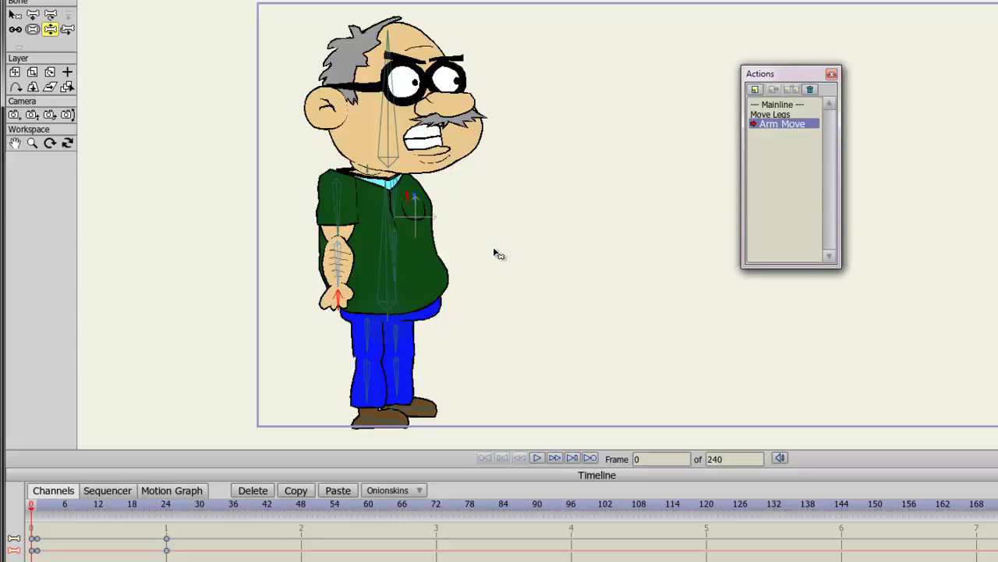
# - Switch back to the Mainline action and scrub its timeline to check it
pyautogui.click(783, 105)
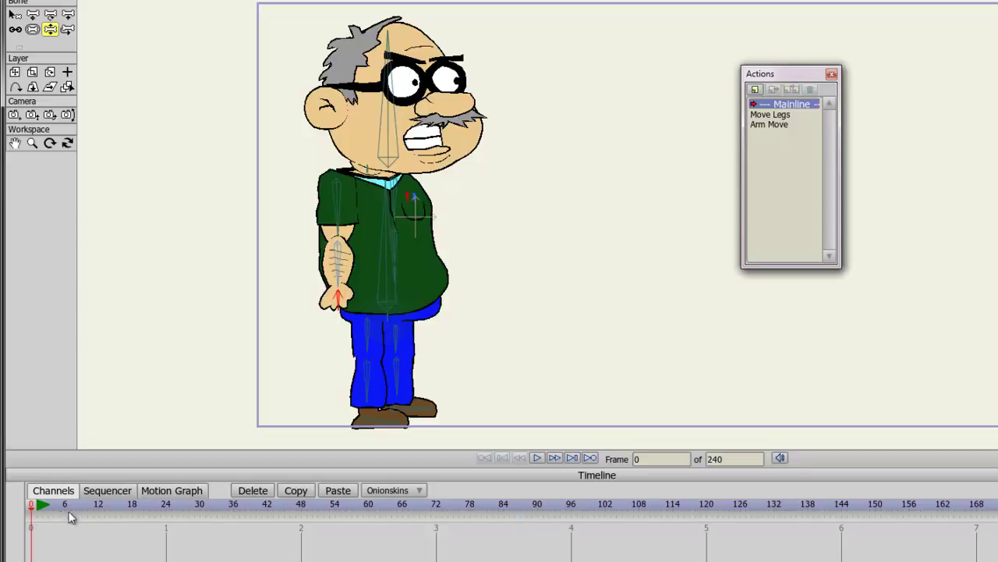
pyautogui.moveTo(129, 516); pyautogui.dragTo(24, 511)
pyautogui.press('Right')
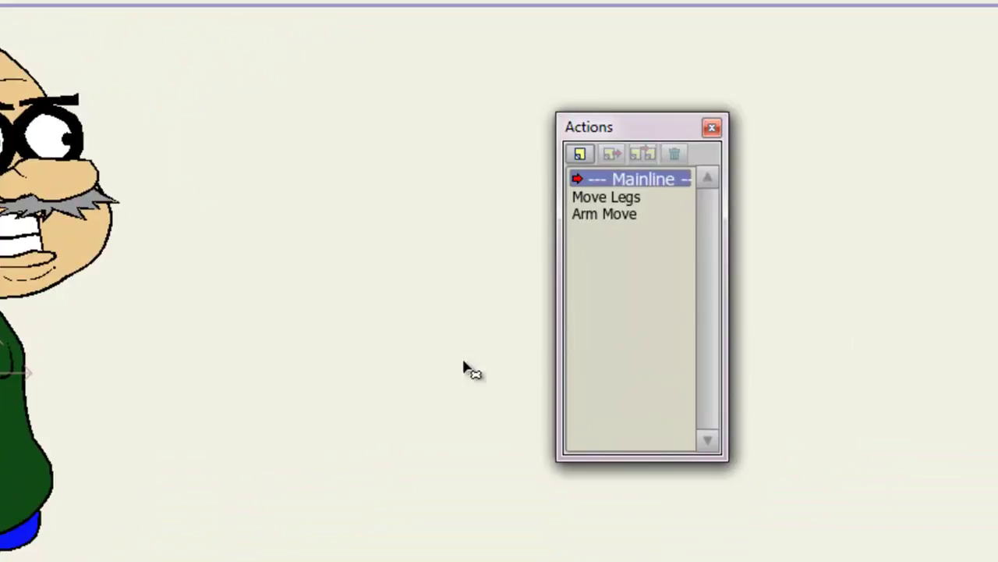
# - Insert a Move Legs reference at frame 0 of the Mainline and scrub to preview the walk
pyautogui.click(614, 197)
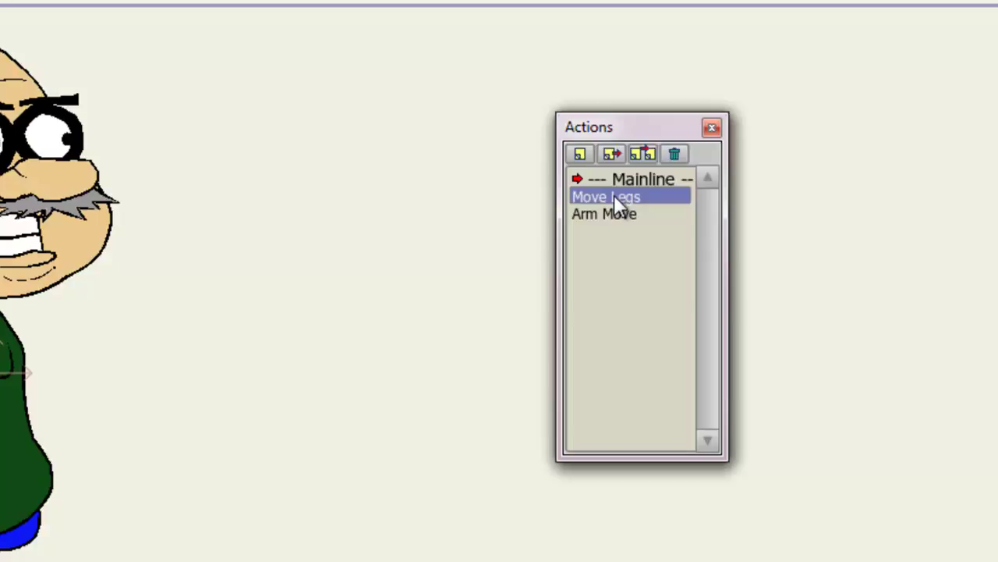
pyautogui.click(607, 150)
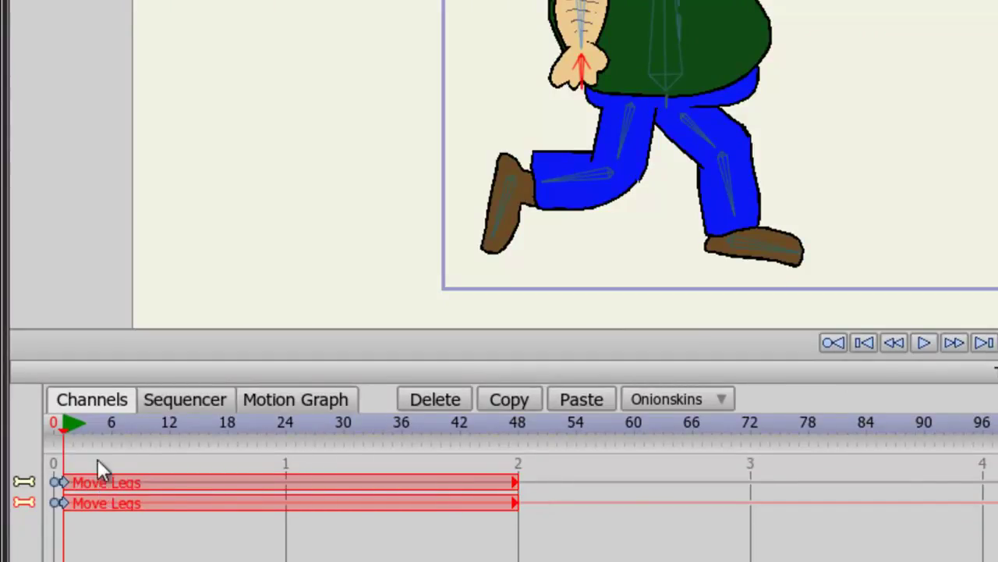
pyautogui.moveTo(69, 434); pyautogui.dragTo(51, 490)
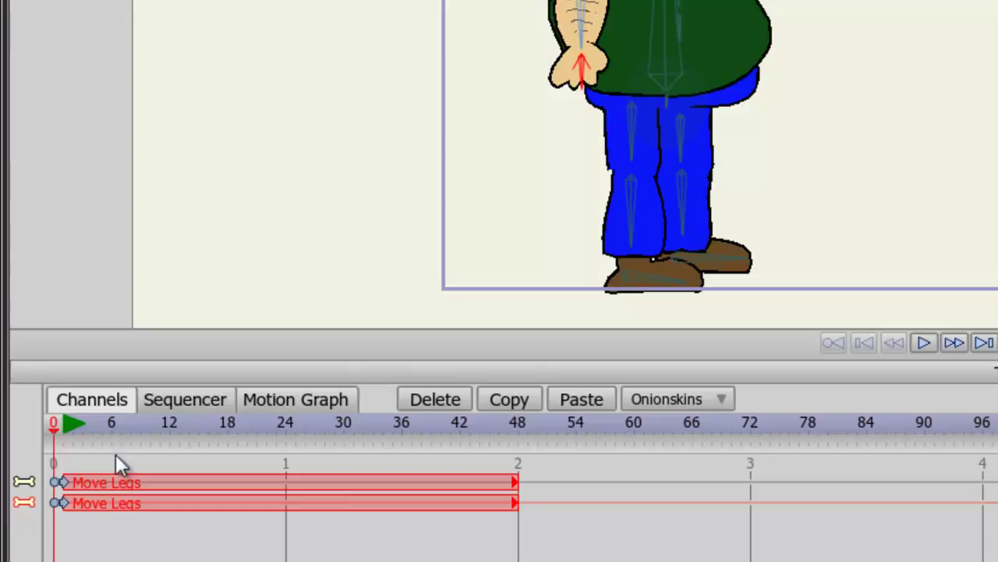
pyautogui.moveTo(110, 424); pyautogui.dragTo(131, 430)
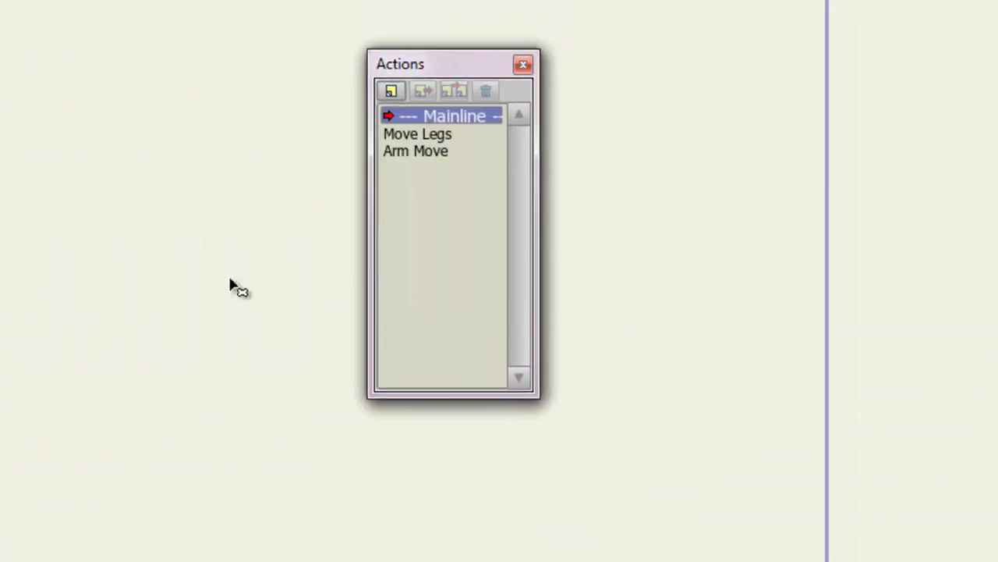
# - Insert an Arm Move reference on the Mainline and scrub frames 0–23 to check the arm
pyautogui.click(421, 152)
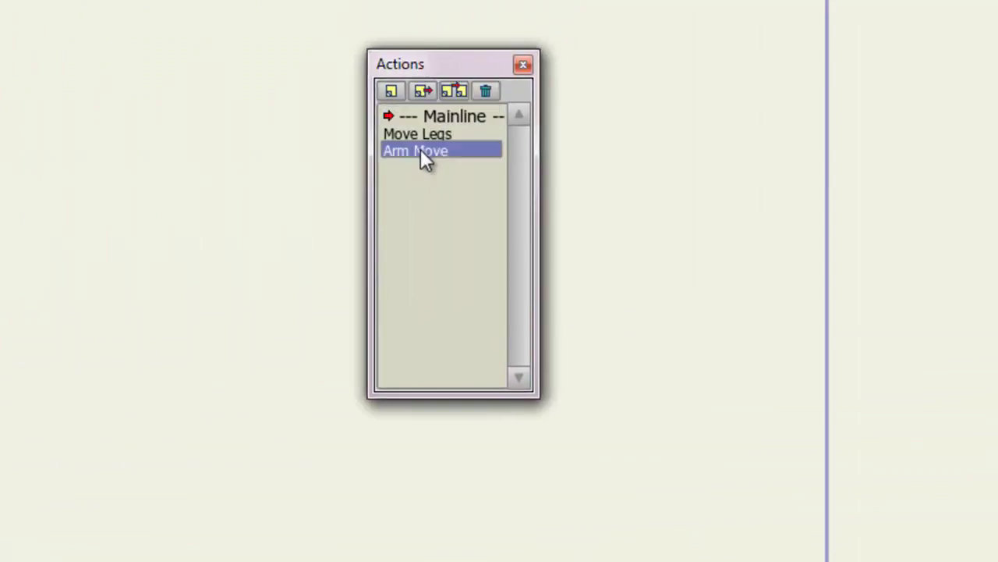
pyautogui.click(420, 92)
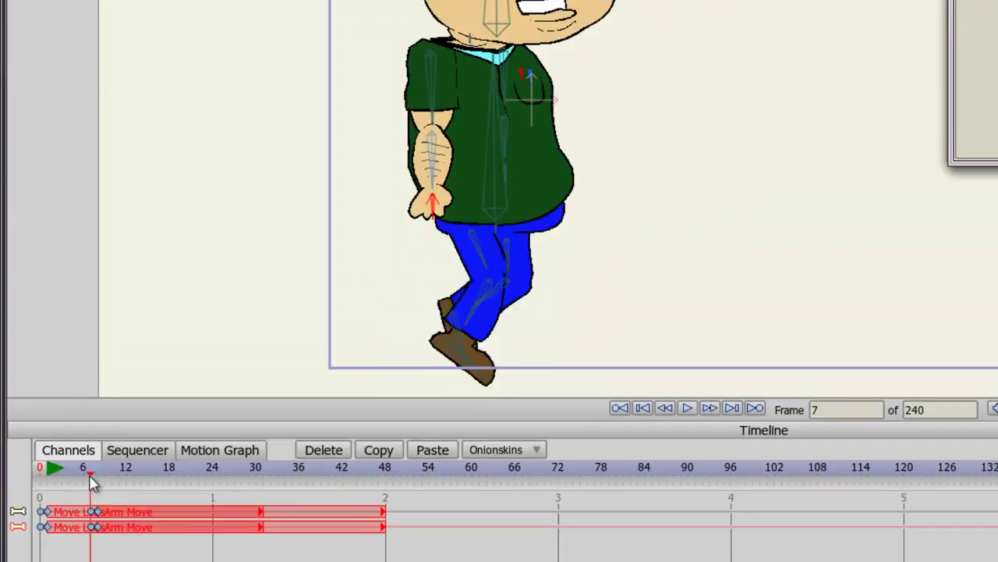
pyautogui.moveTo(91, 482); pyautogui.dragTo(65, 544)
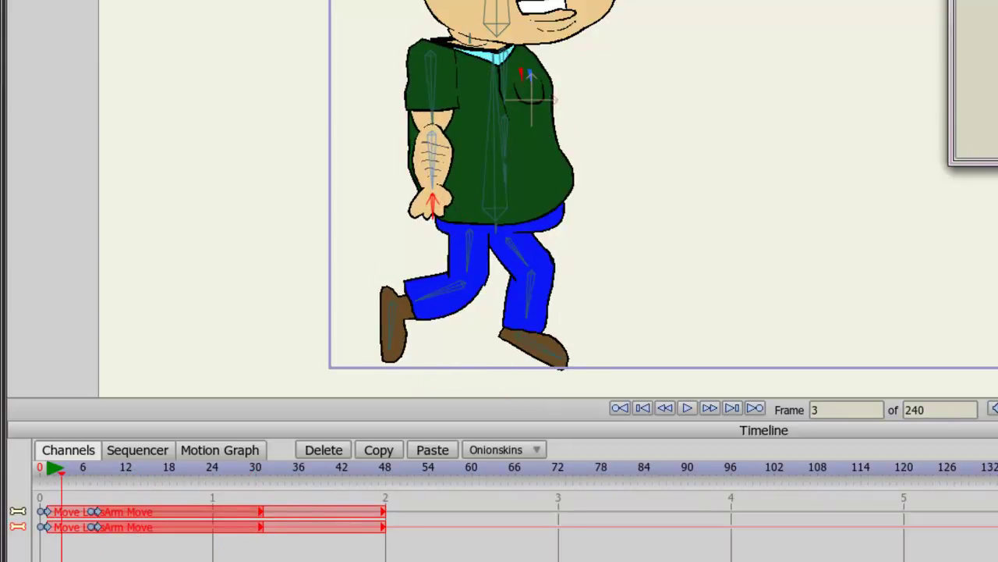
pyautogui.moveTo(140, 468); pyautogui.dragTo(200, 474)
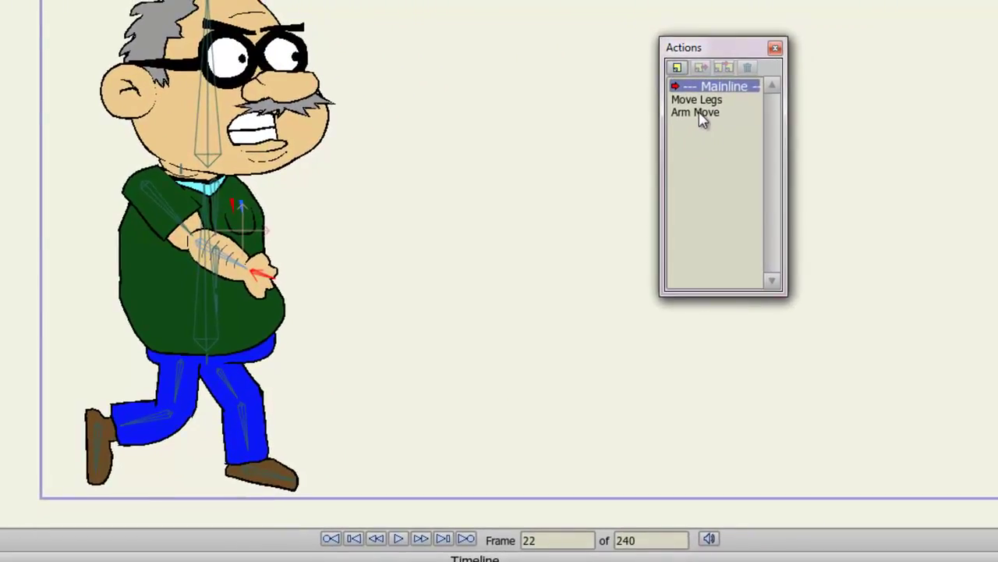
# - In the Arm Move action at frame 24, drag the hand bone to fold the arm across the chest, then go back to Mainline
pyautogui.click(702, 113)
pyautogui.doubleClick(702, 114)
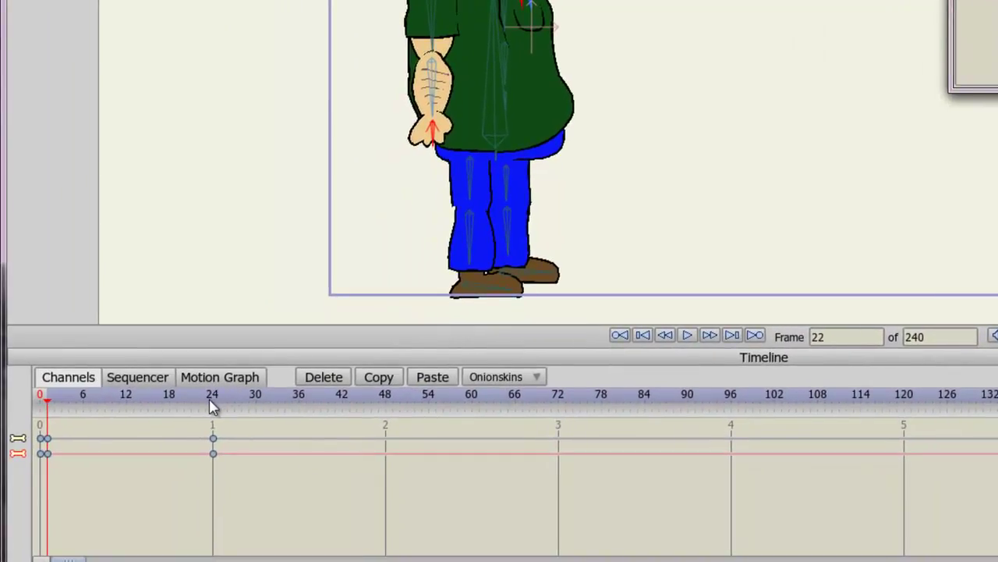
pyautogui.click(213, 401)
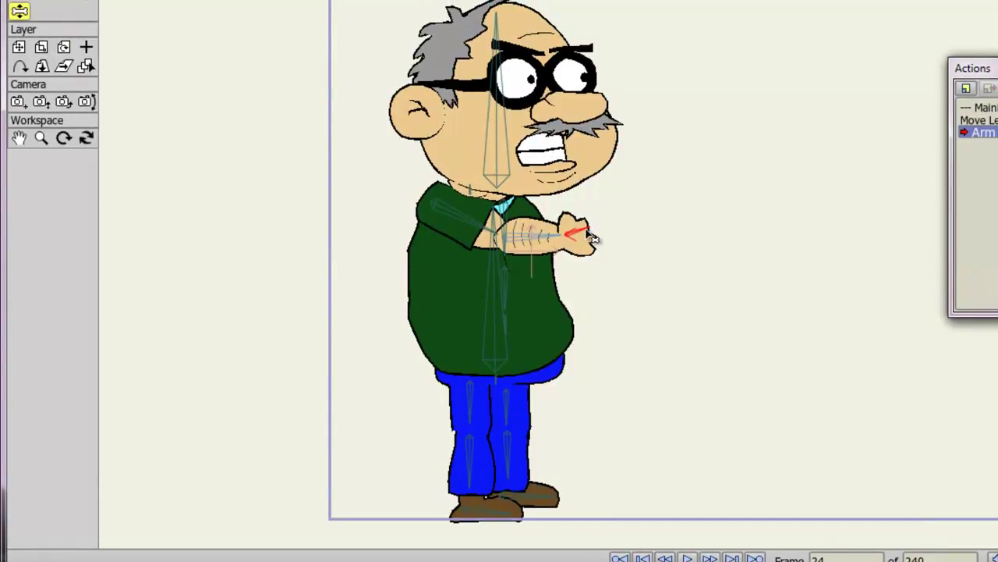
pyautogui.moveTo(591, 238); pyautogui.dragTo(534, 273)
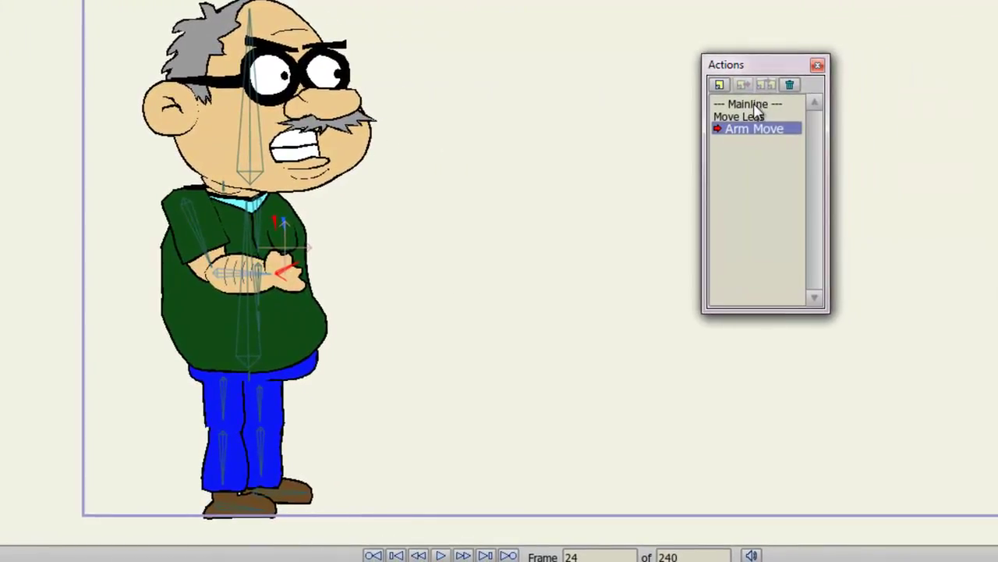
pyautogui.click(755, 105)
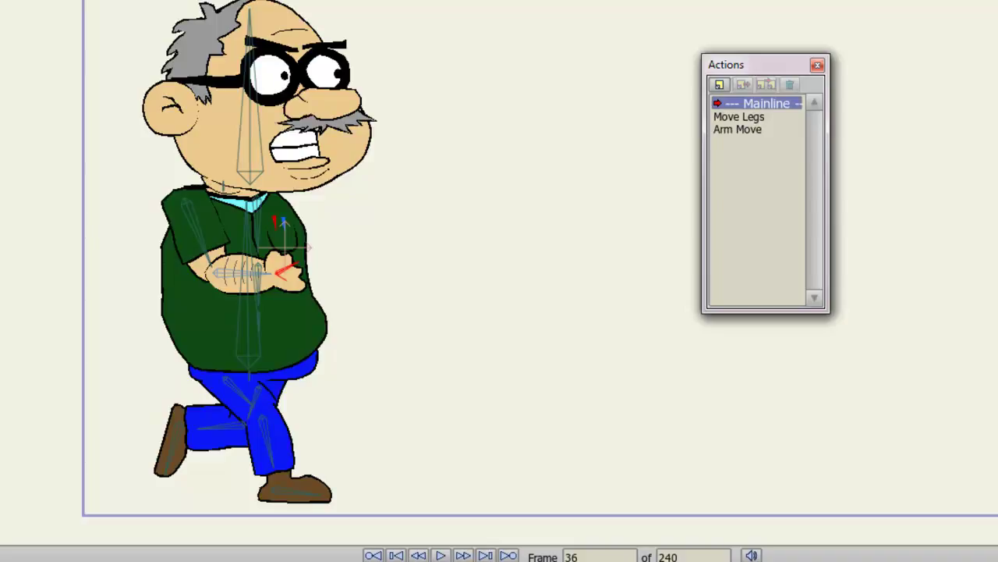
# - Delete the Arm Move action and scrub Mainline to frame 36 to check the walk without arm motion
pyautogui.click(737, 130)
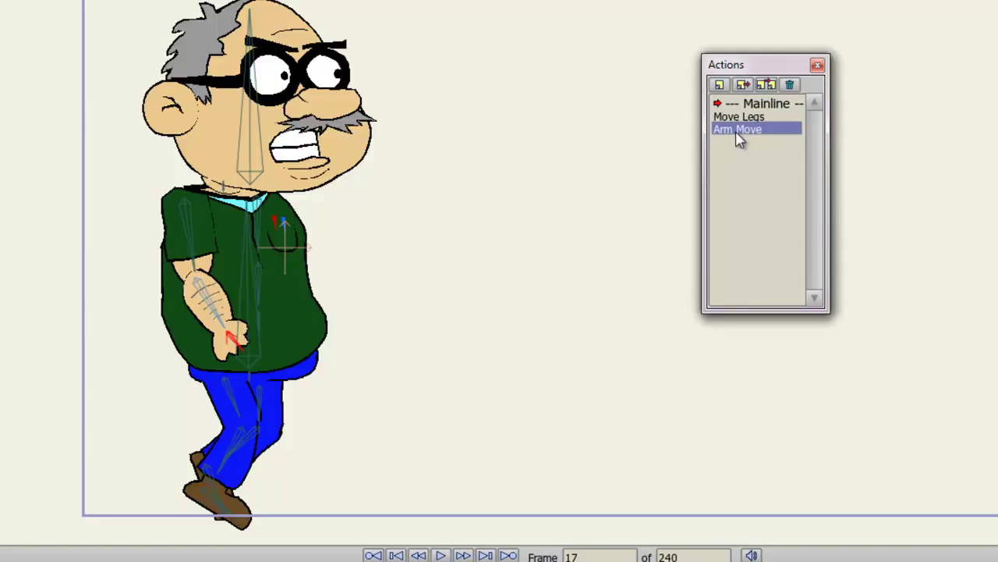
pyautogui.click(790, 85)
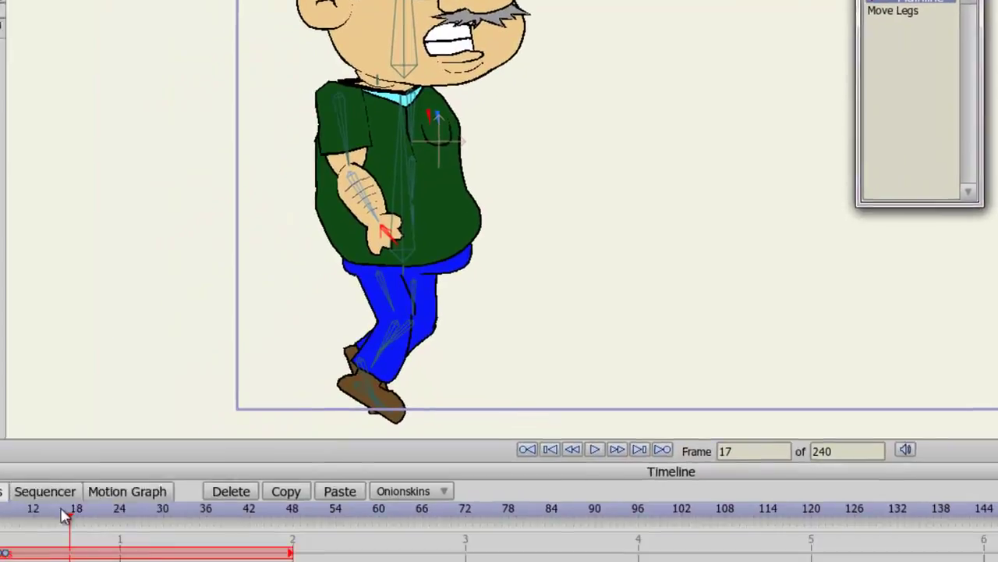
pyautogui.click(0, 561)
pyautogui.moveTo(135, 454); pyautogui.dragTo(298, 459)
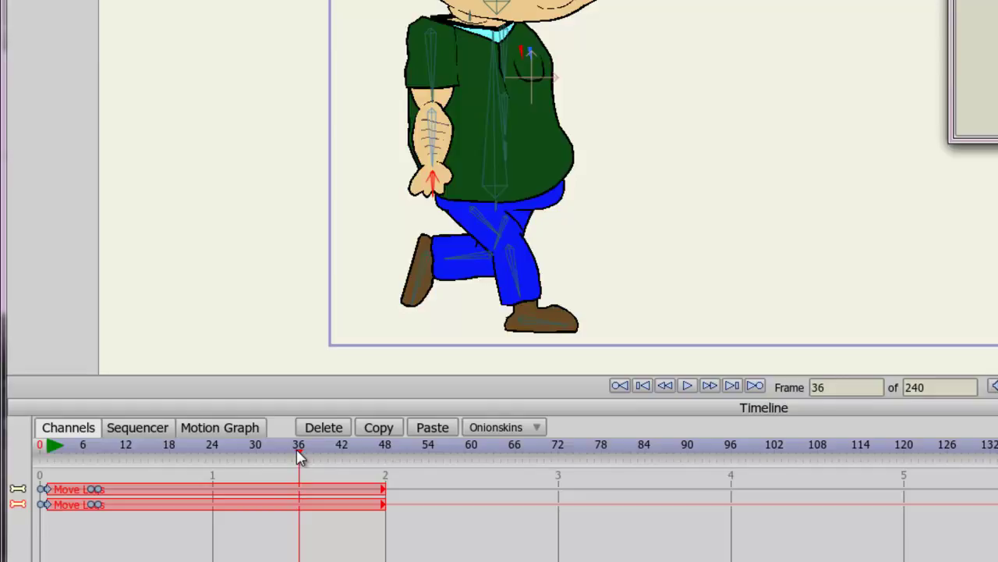
# - Insert a second Move Legs reference at frame 48 and check the walk past frame 49
pyautogui.moveTo(299, 457); pyautogui.dragTo(385, 466)
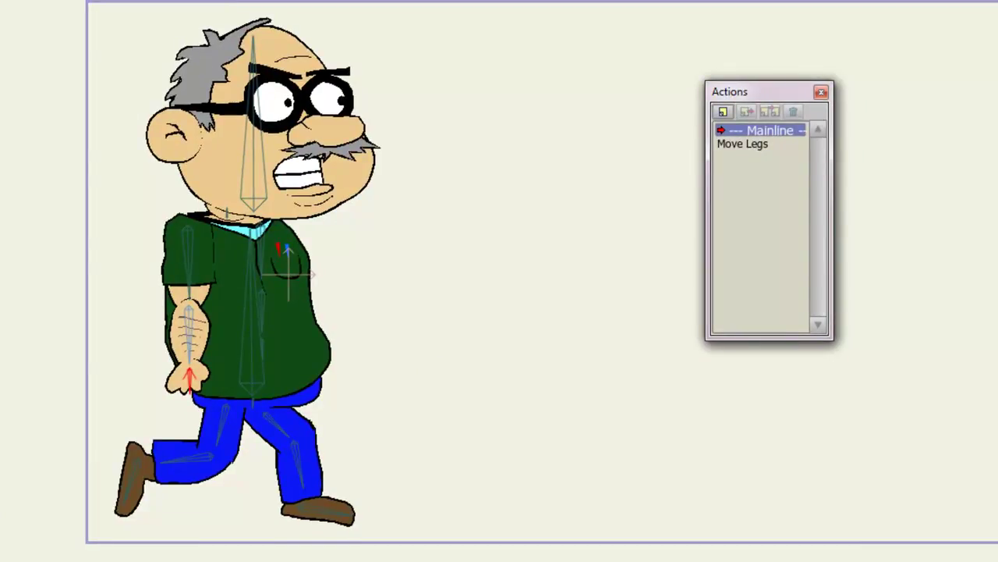
pyautogui.click(744, 145)
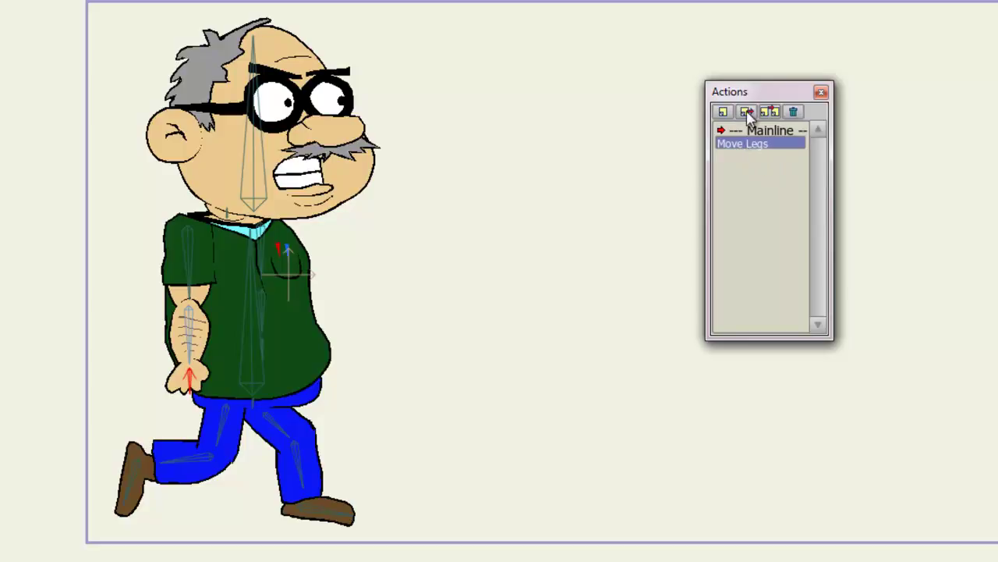
pyautogui.click(747, 113)
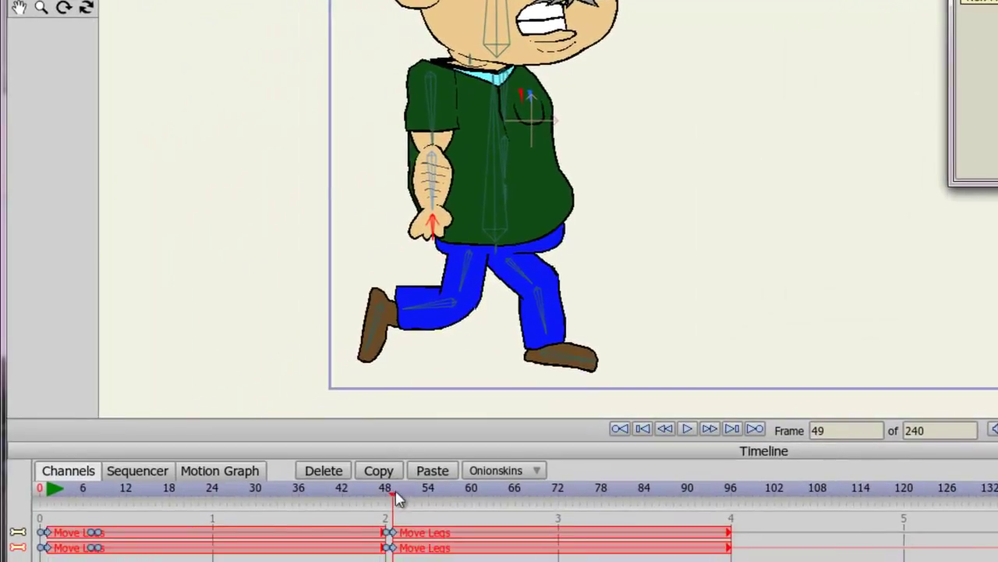
pyautogui.moveTo(396, 500); pyautogui.dragTo(731, 546)
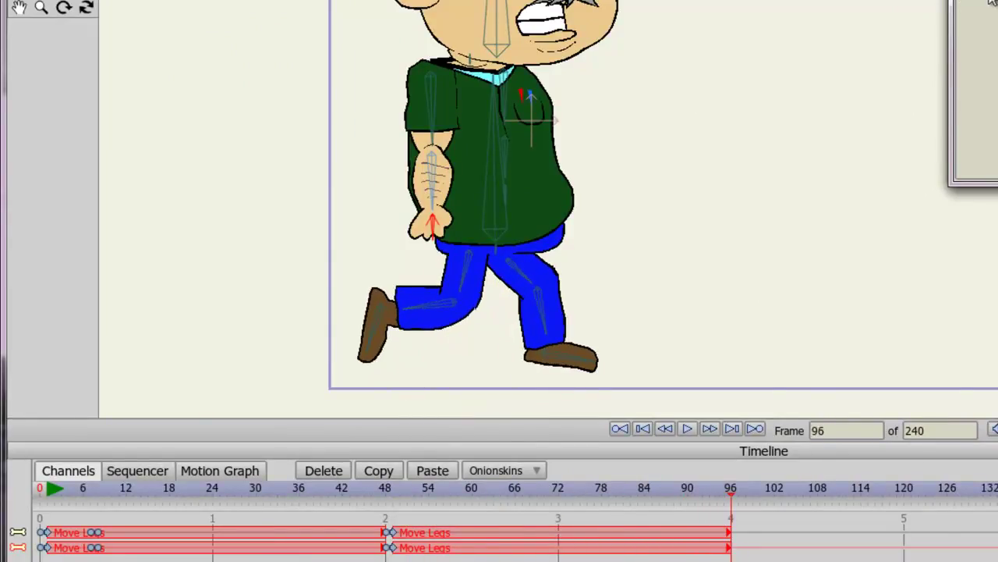
# - Paste a third Move Legs reference at frame 96 and check the walk through frame 143
pyautogui.hotkey('ctrl', 'v')
pyautogui.click(754, 497)
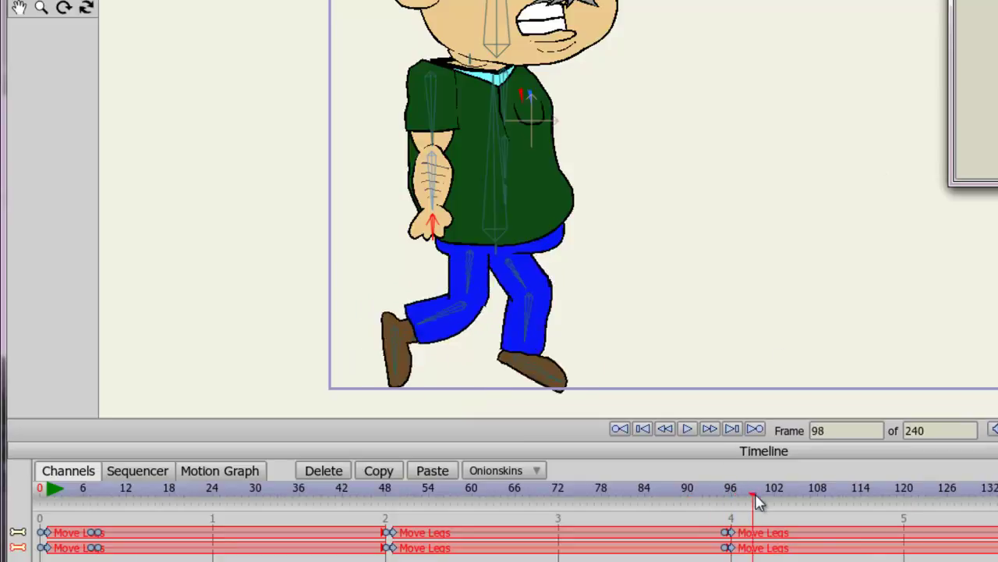
pyautogui.moveTo(758, 501); pyautogui.dragTo(997, 528)
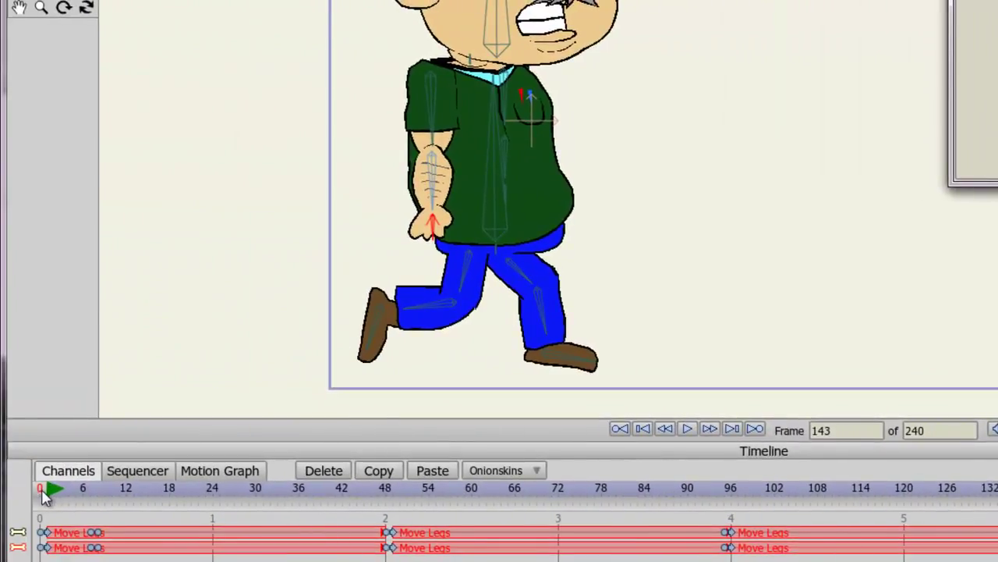
pyautogui.click(43, 496)
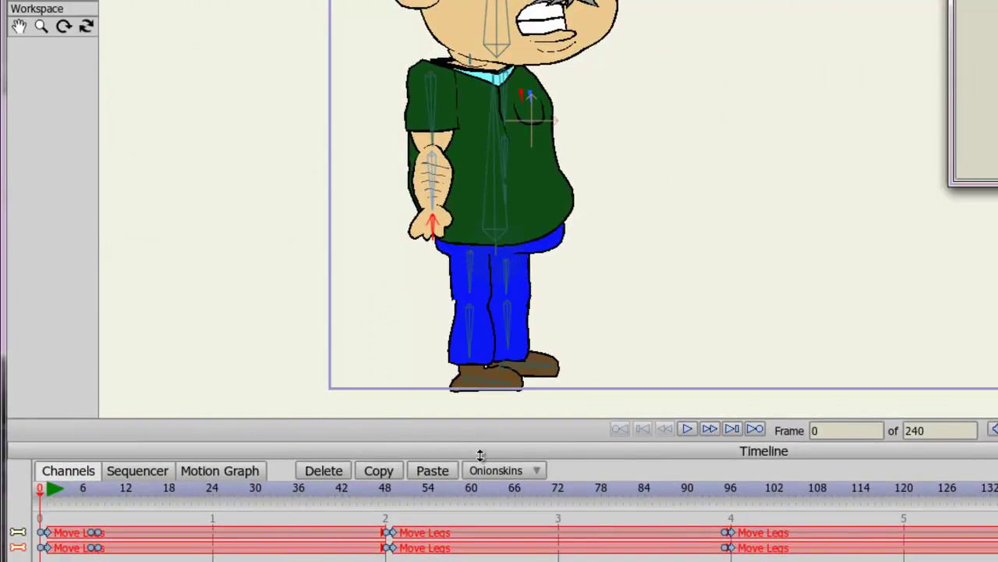
pyautogui.click(687, 429)
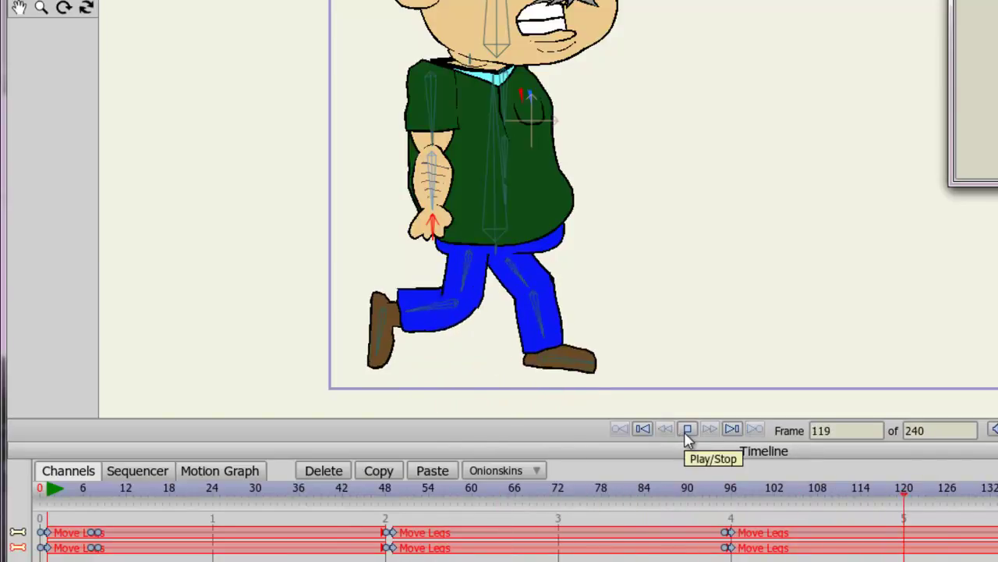
pyautogui.click(687, 429)
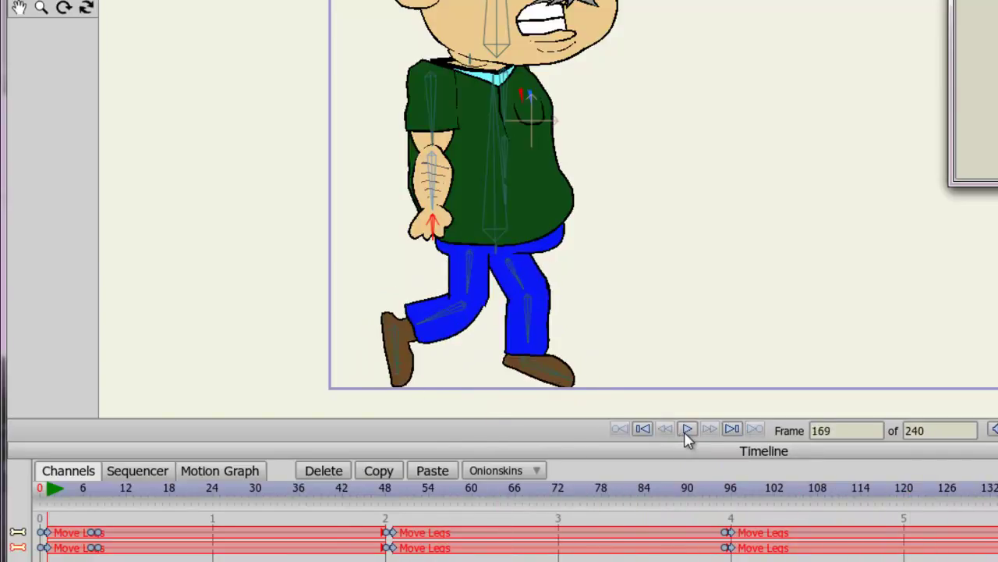